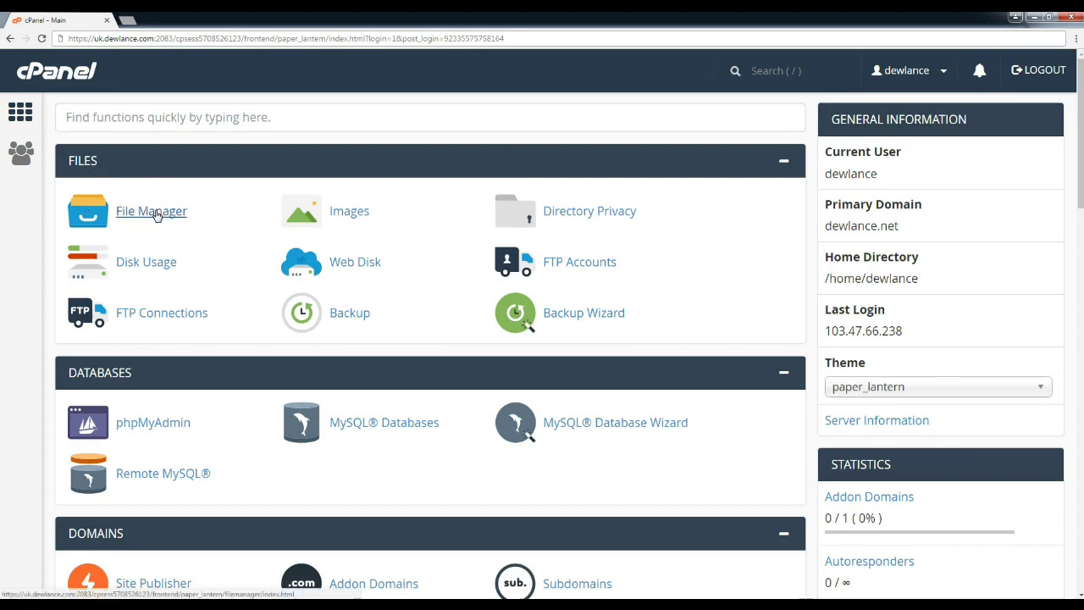
Step: Open the public_html folder in File Manager and check the contents of its images subfolder
click(155, 215)
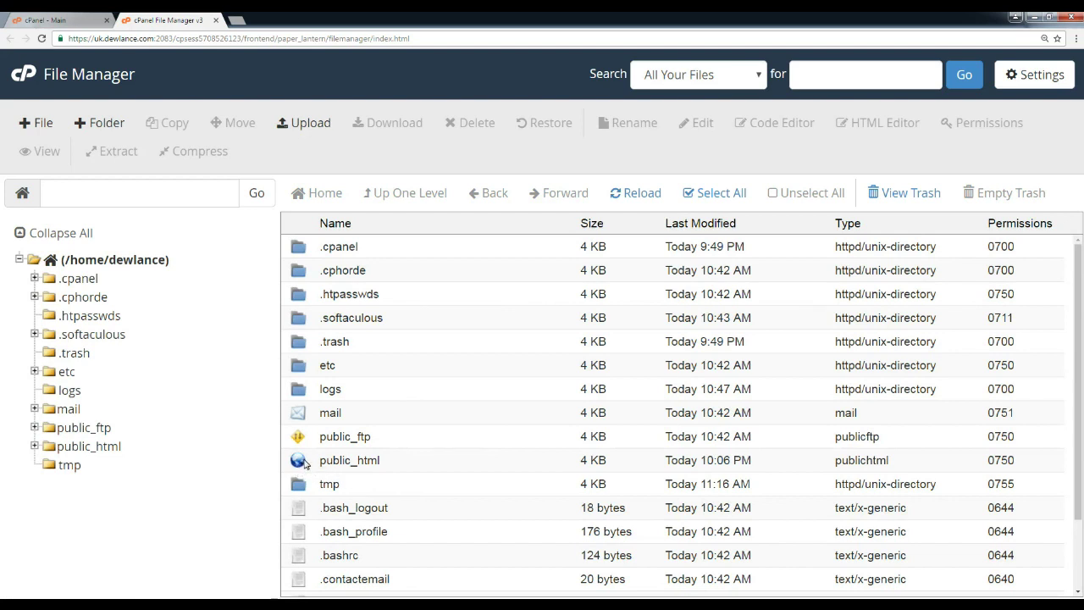
double_click(305, 463)
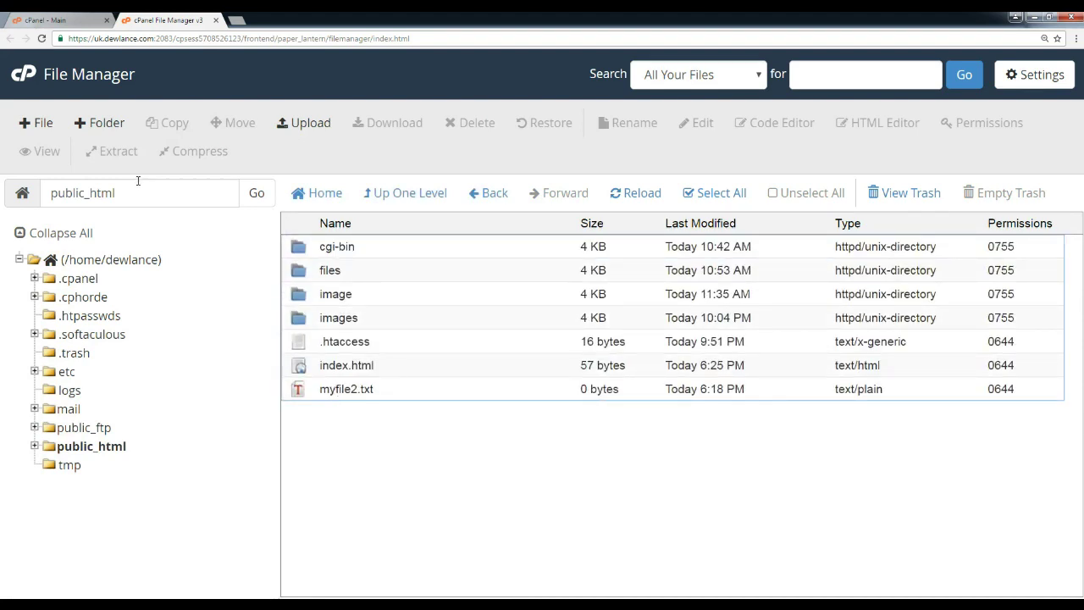
click(307, 367)
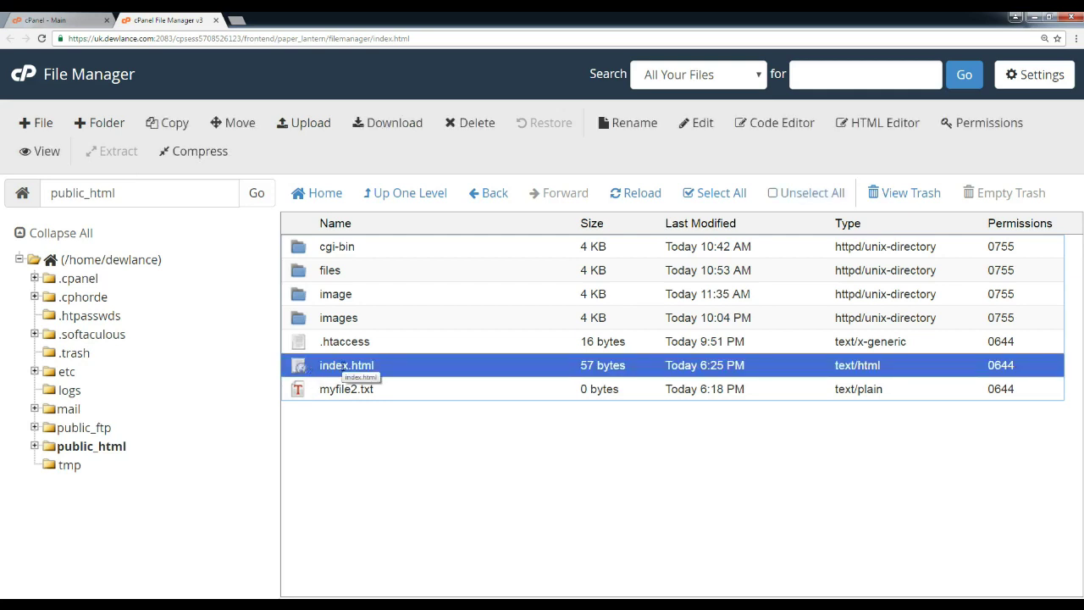
double_click(307, 320)
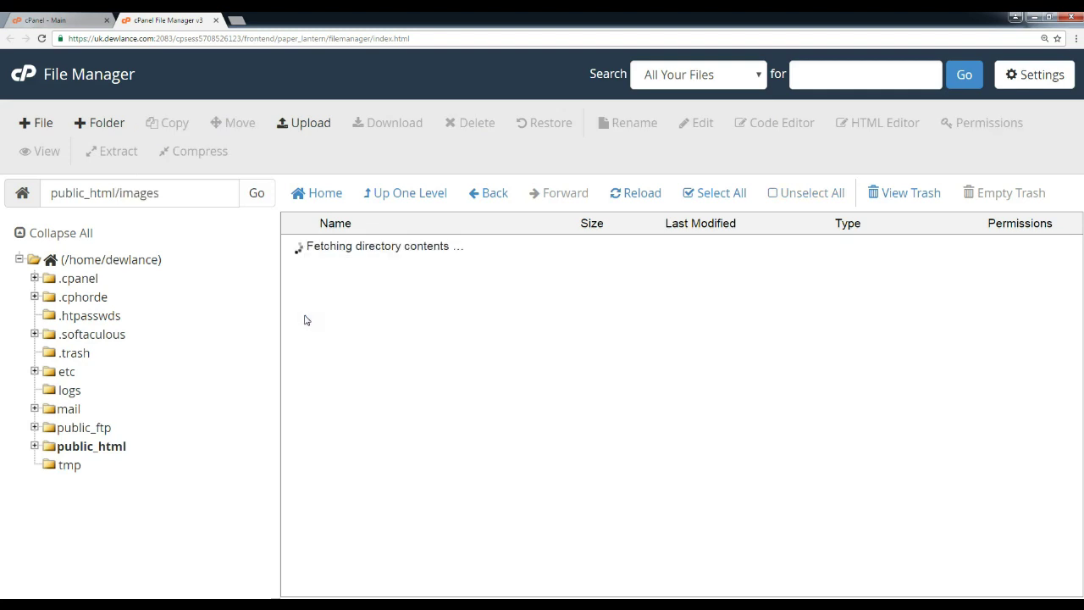
click(480, 205)
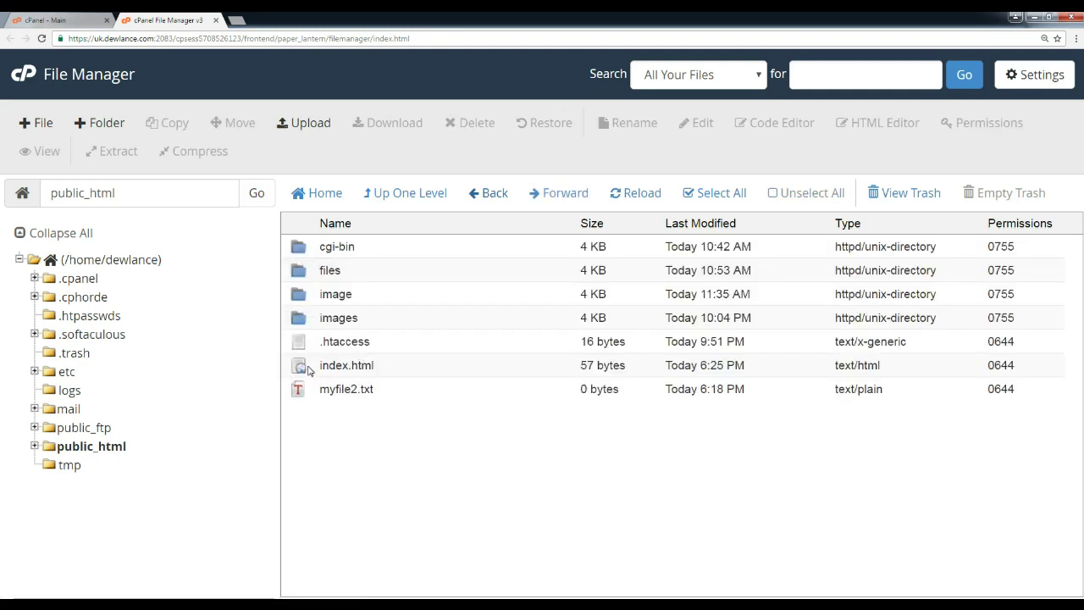
Step: Copy index.html and myfile2.txt from public_html to /public_html/images
click(308, 370)
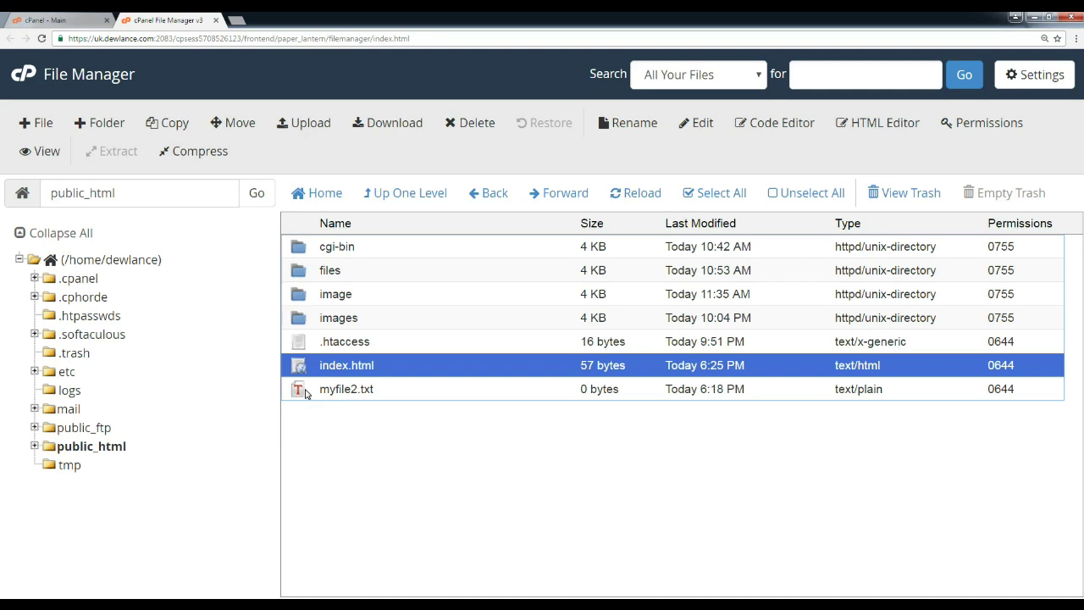
ctrl+click(306, 392)
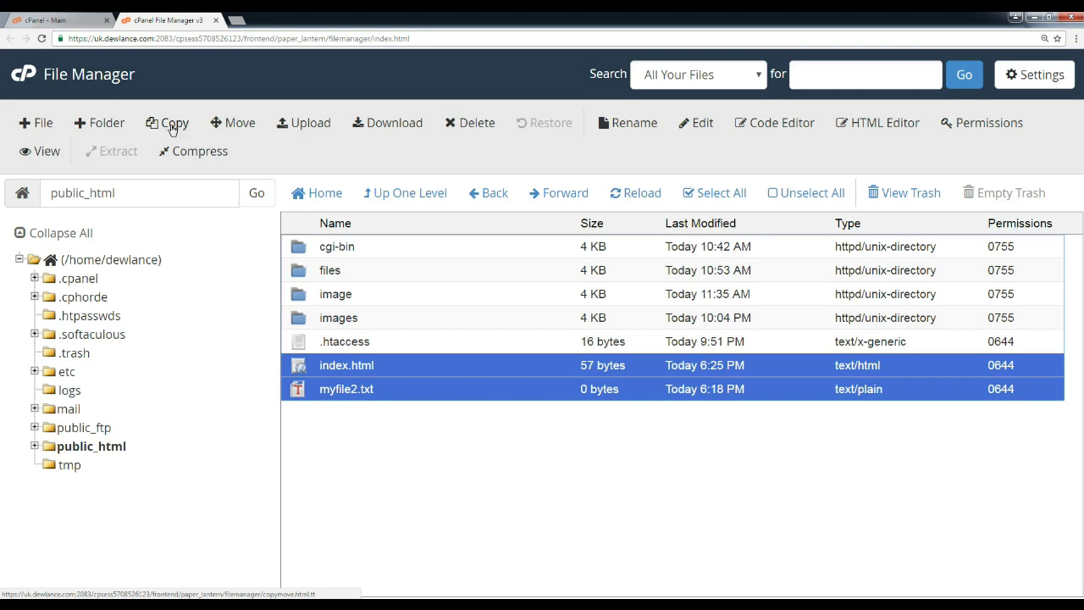
right_click(336, 383)
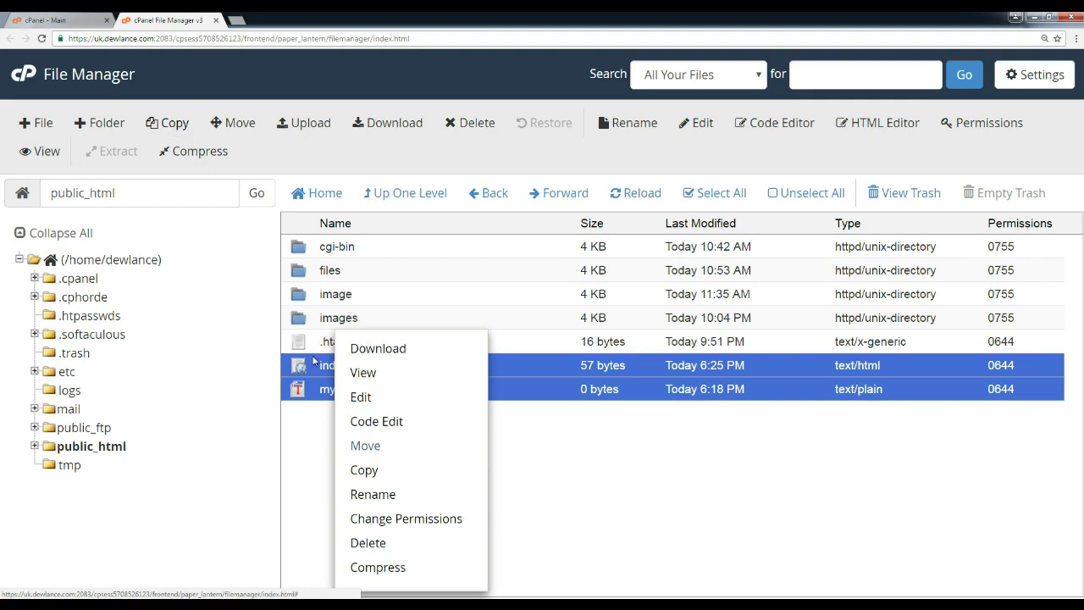
click(375, 477)
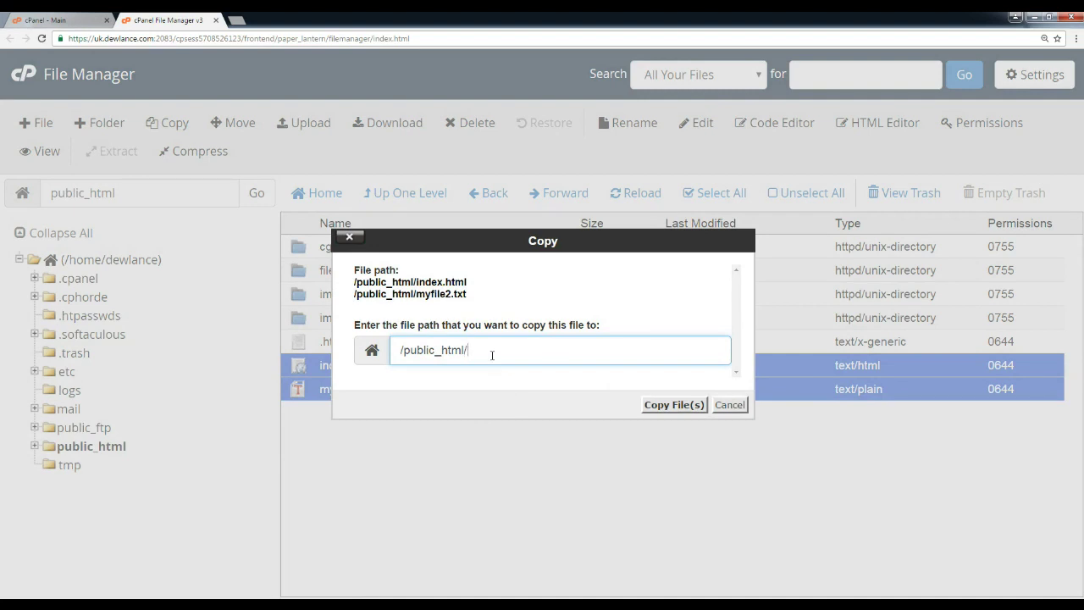
text(/images)
click(667, 407)
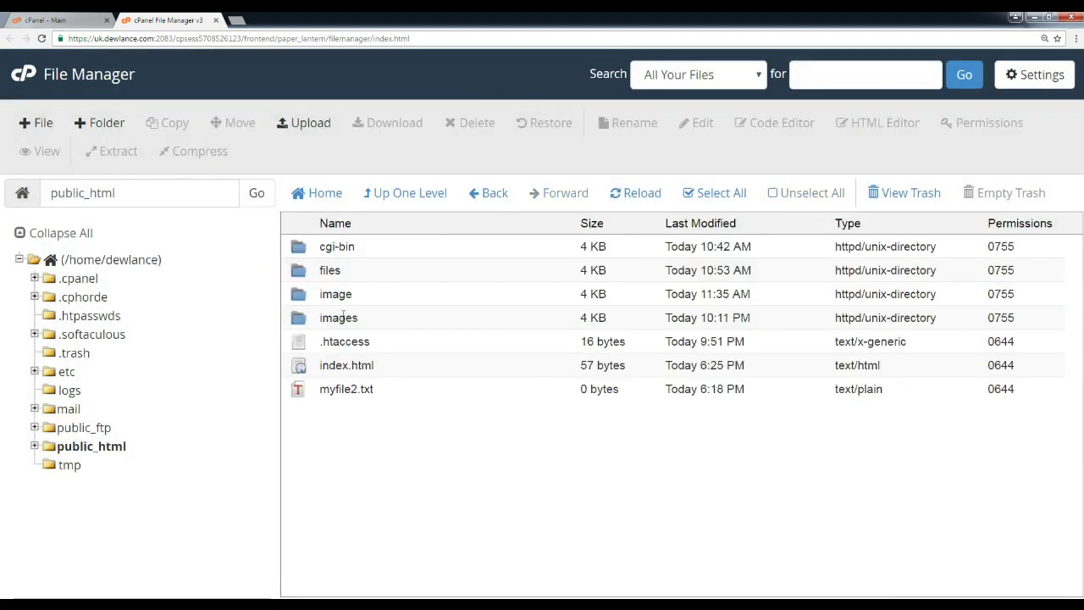
Step: Check index.html and myfile2.txt in public_html and their copies in the images folder
click(315, 370)
click(315, 389)
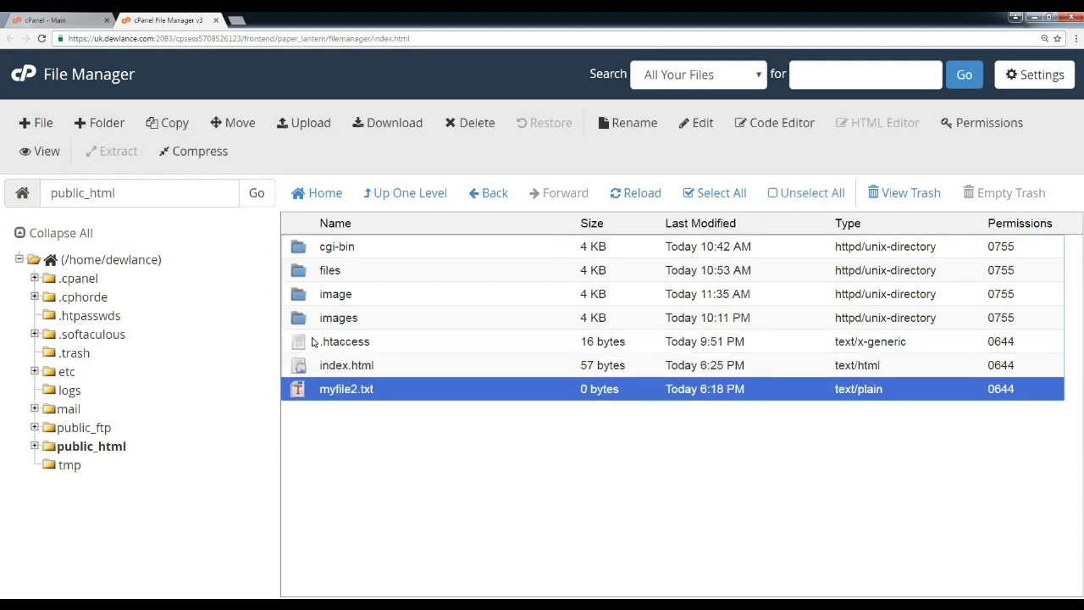
click(306, 375)
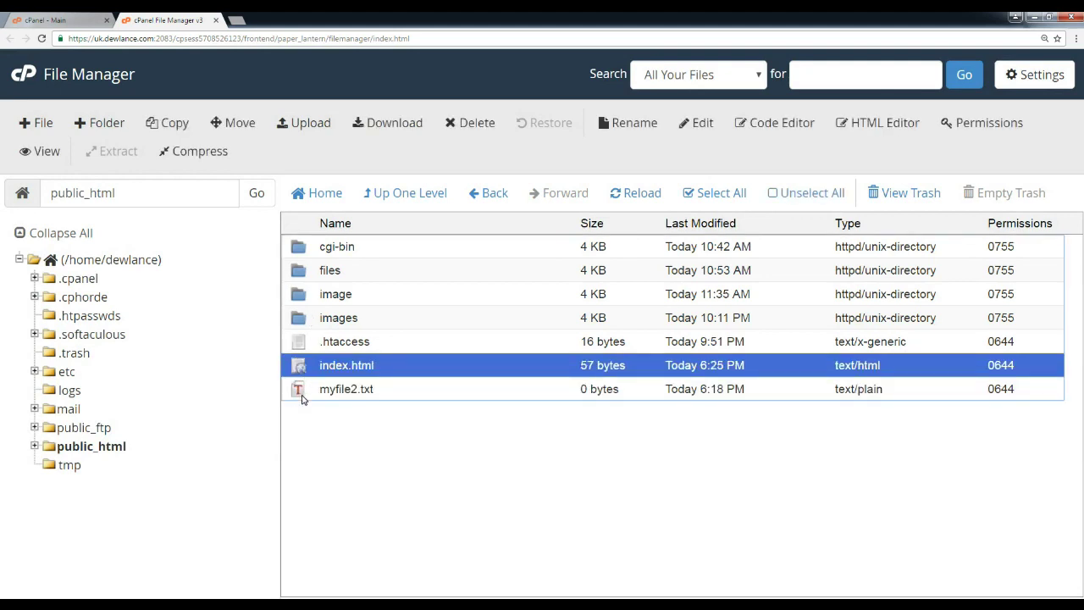
click(302, 396)
click(310, 371)
click(327, 390)
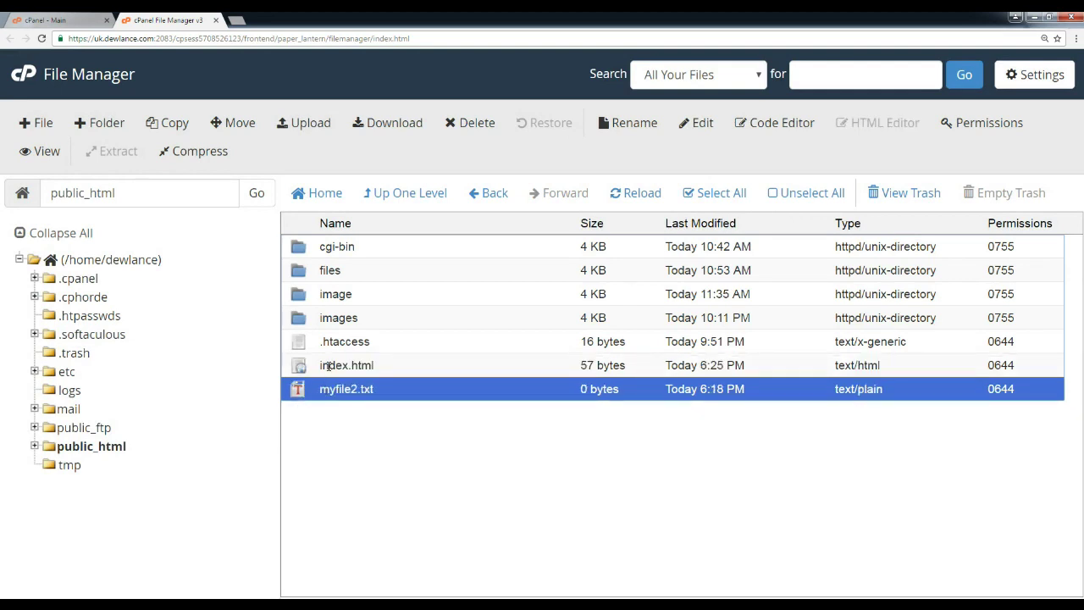
click(325, 376)
click(323, 392)
double_click(315, 319)
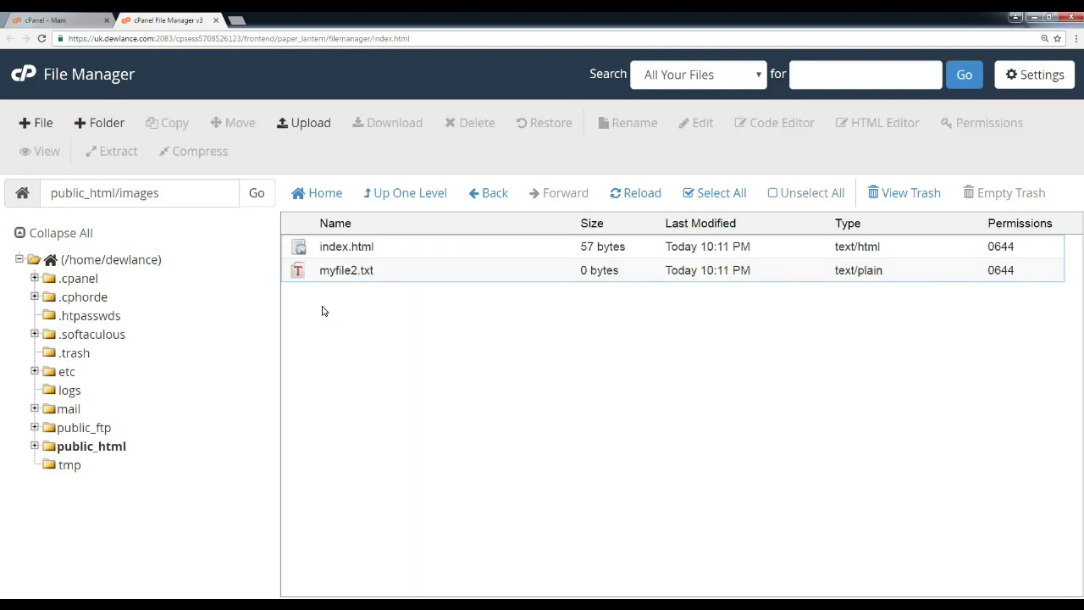
click(330, 248)
click(331, 269)
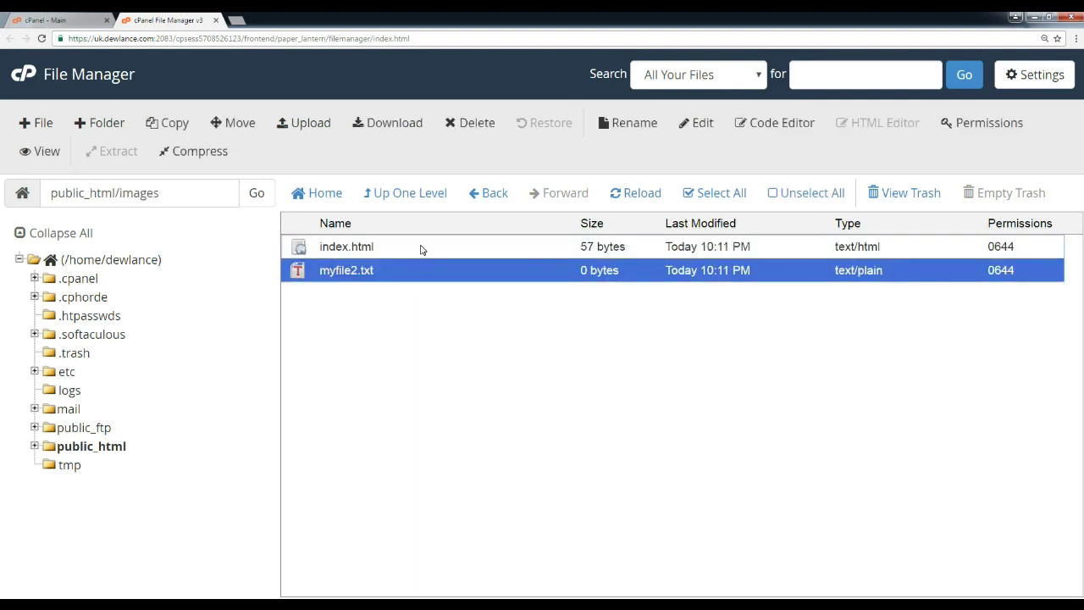
Step: Delete the copies of index.html and myfile2.txt from the images folder, moving them to the trash
click(381, 249)
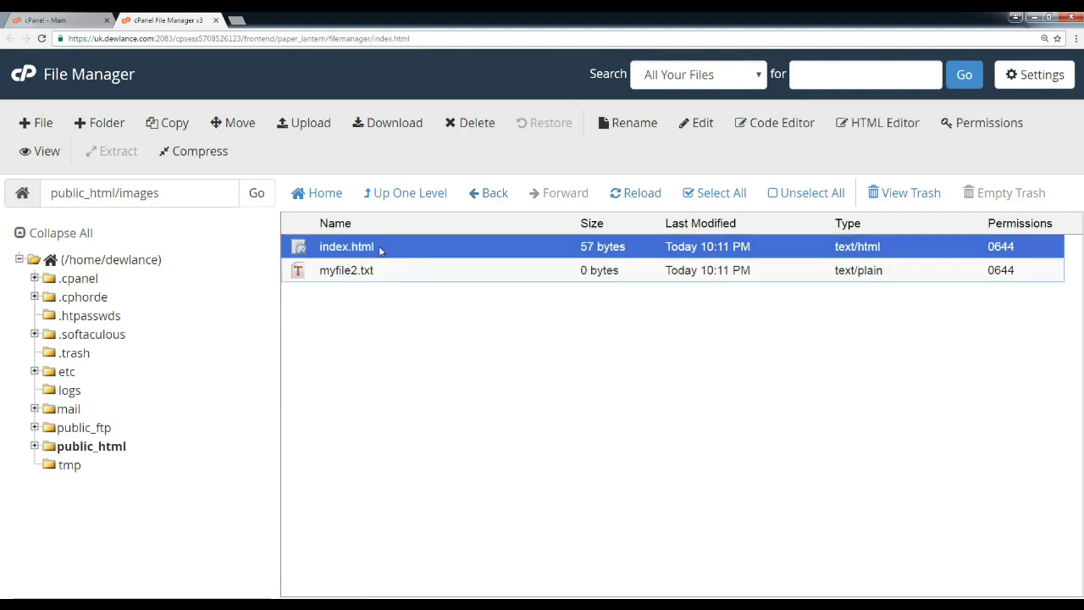
ctrl+click(347, 270)
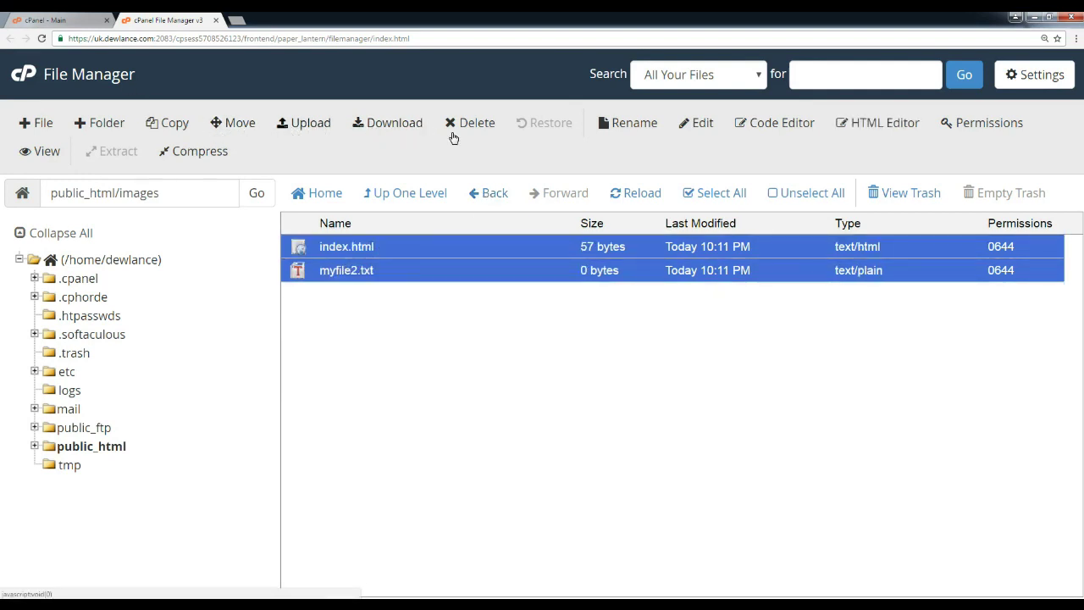
click(488, 118)
click(685, 387)
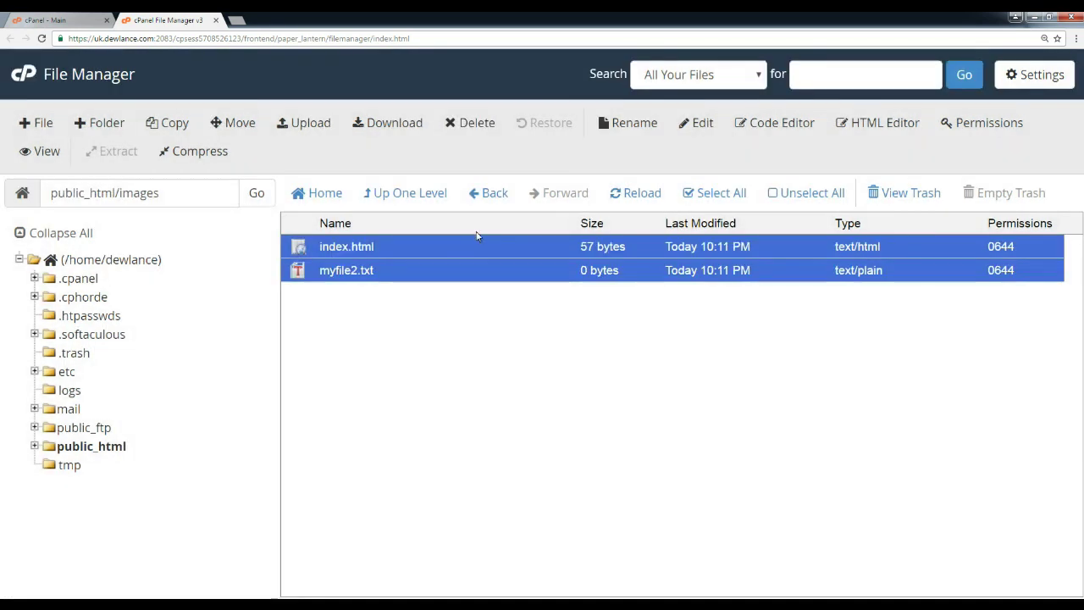
Step: Move the original index.html and myfile2.txt from public_html to /public_html/images
click(491, 195)
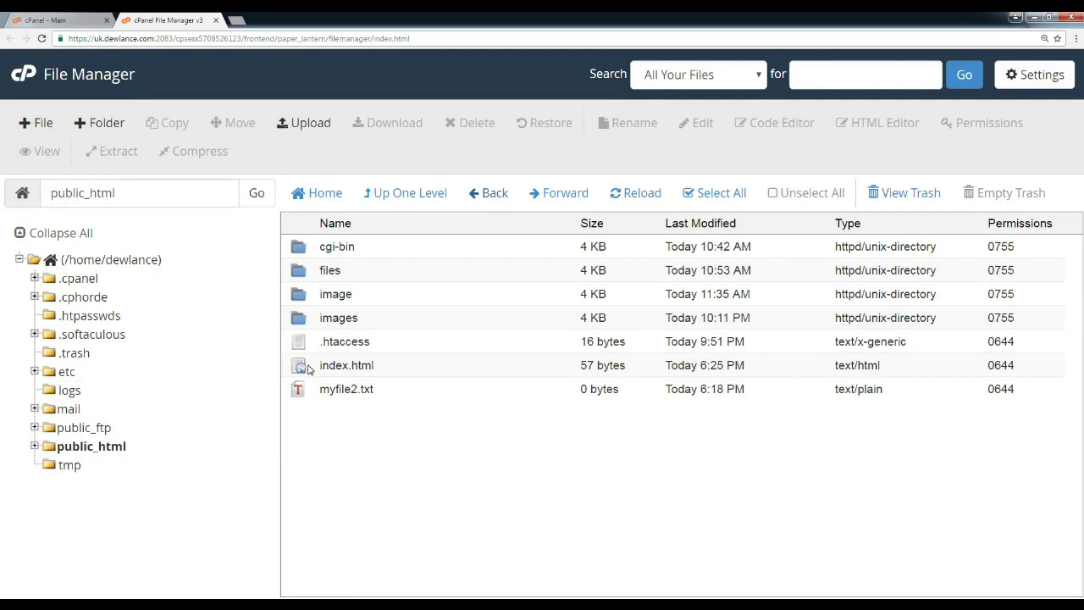
click(309, 367)
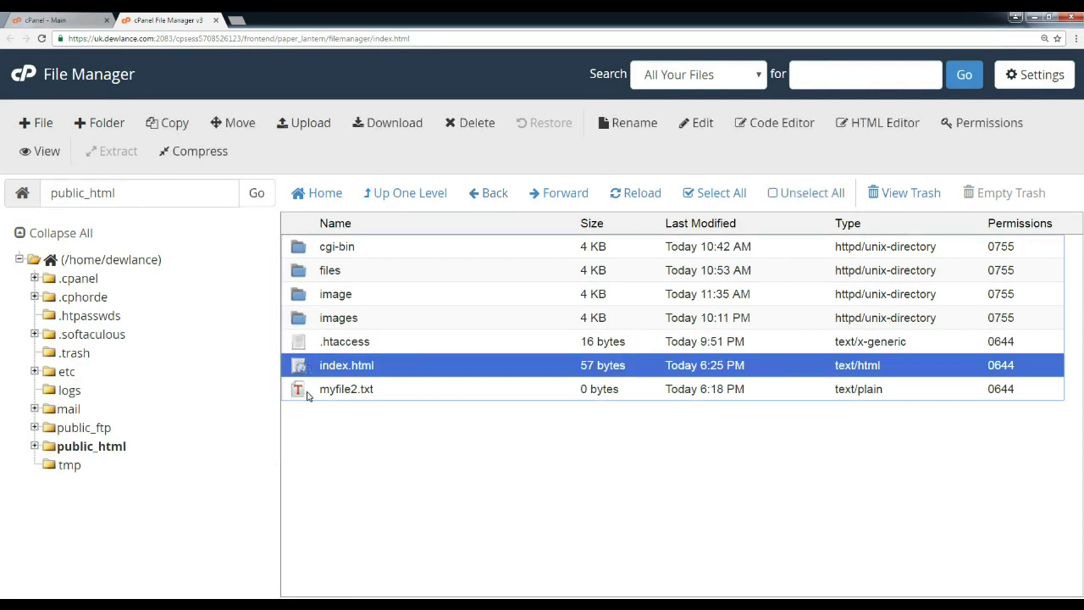
click(308, 394)
click(308, 371)
click(308, 394)
click(307, 370)
ctrl+click(309, 391)
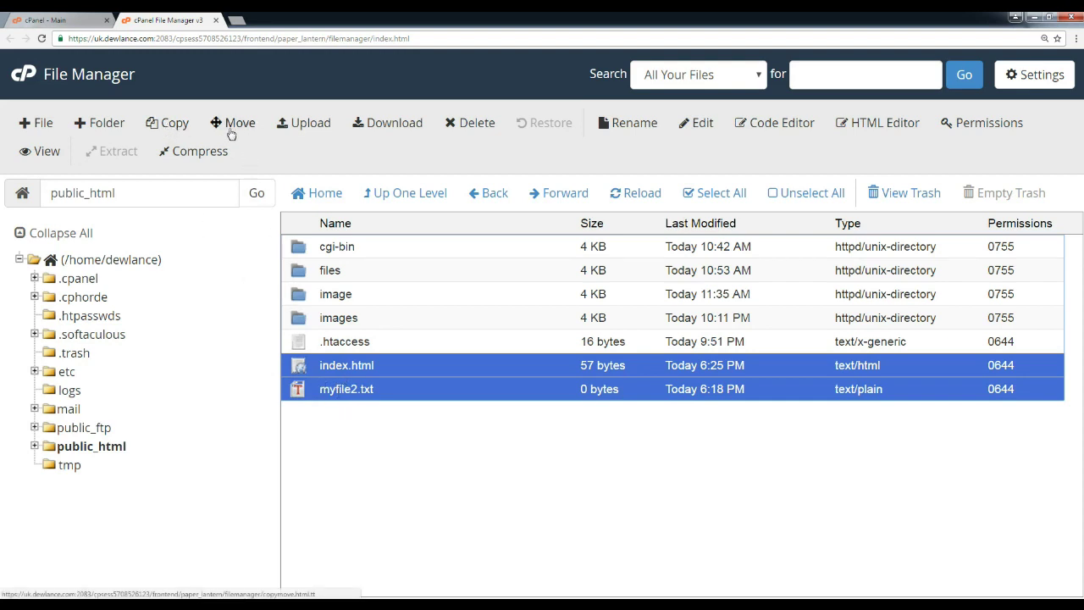
right_click(348, 365)
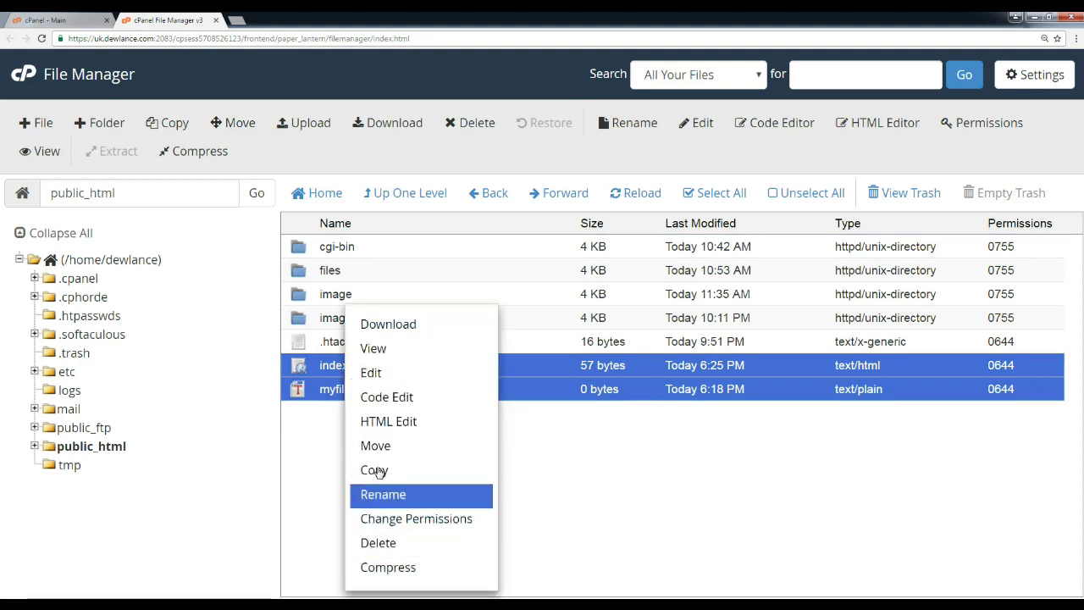
click(242, 124)
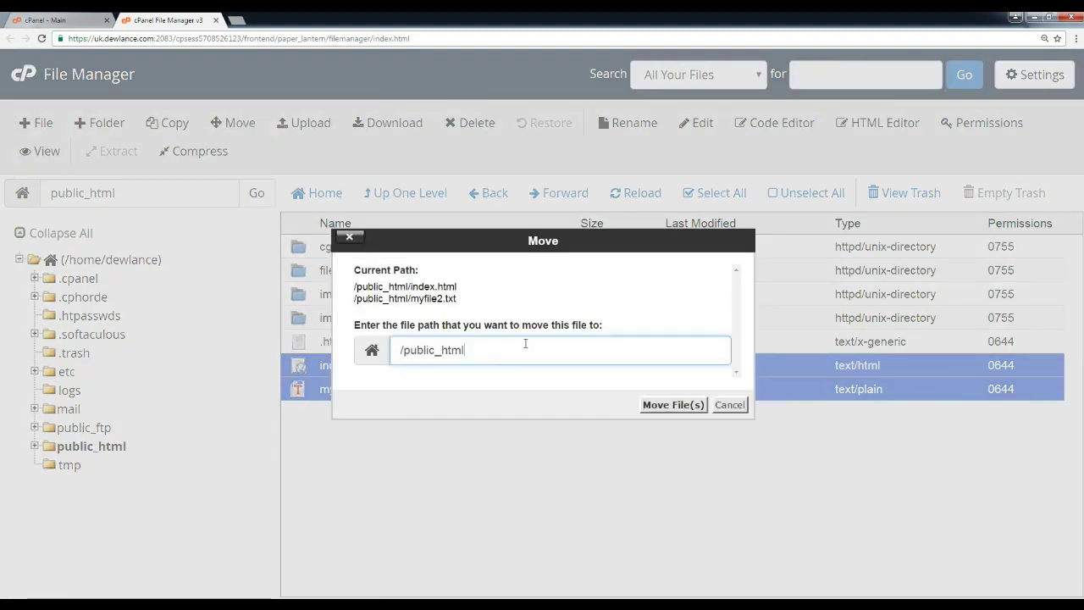
text(images)
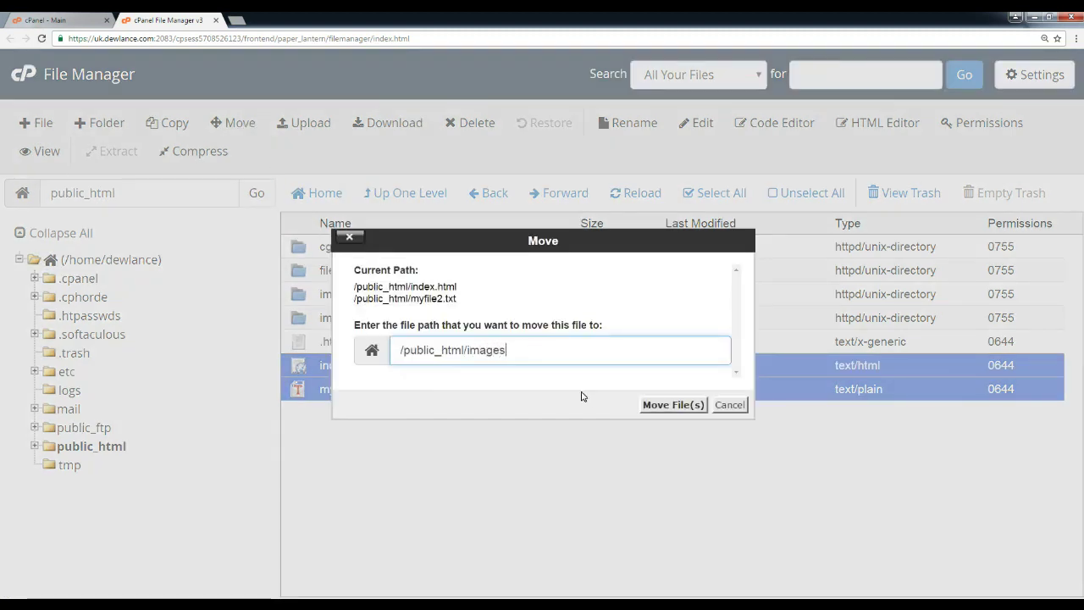
click(672, 406)
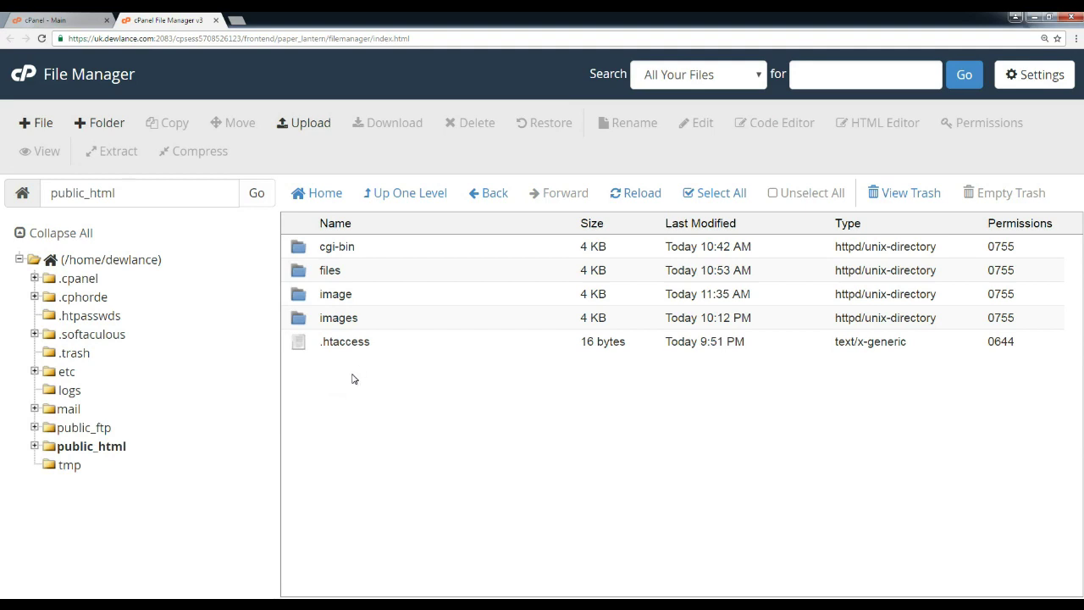
Step: Open the images folder and examine the moved files index.html and myfile2.txt
double_click(303, 320)
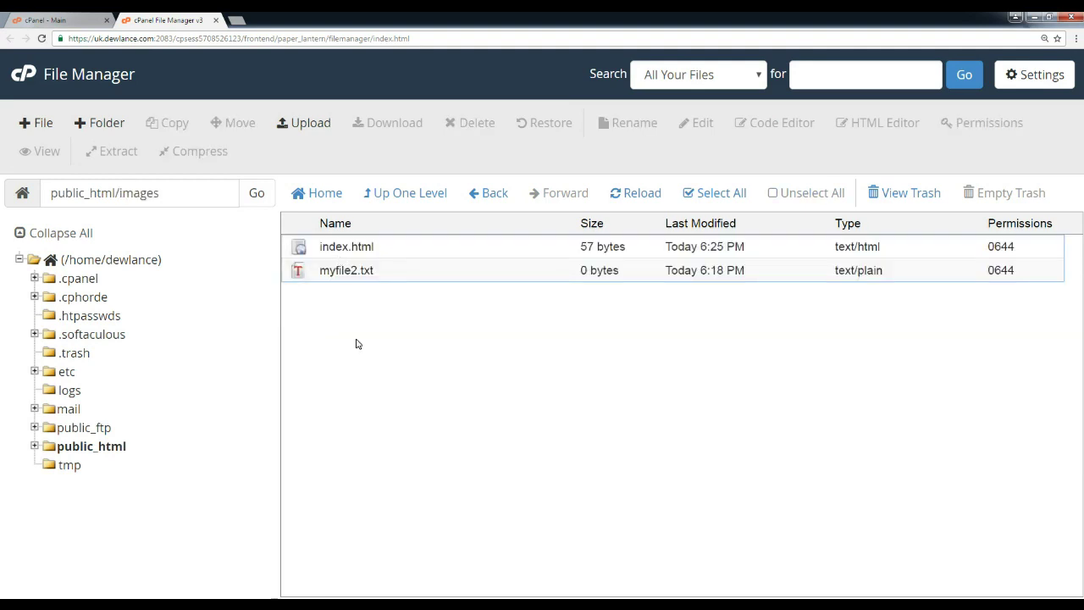
click(347, 258)
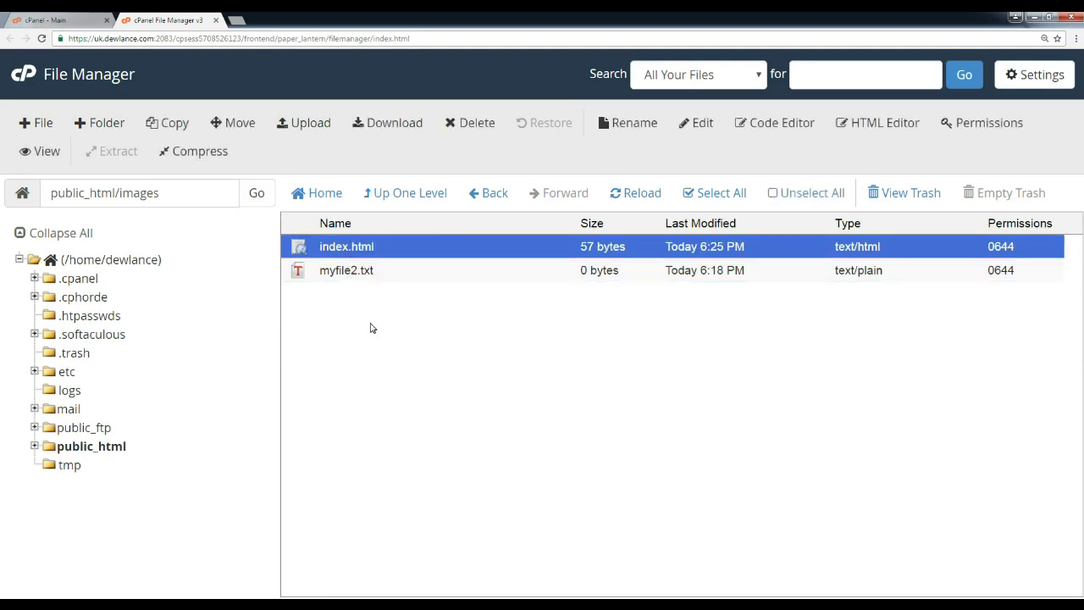
click(354, 269)
click(356, 256)
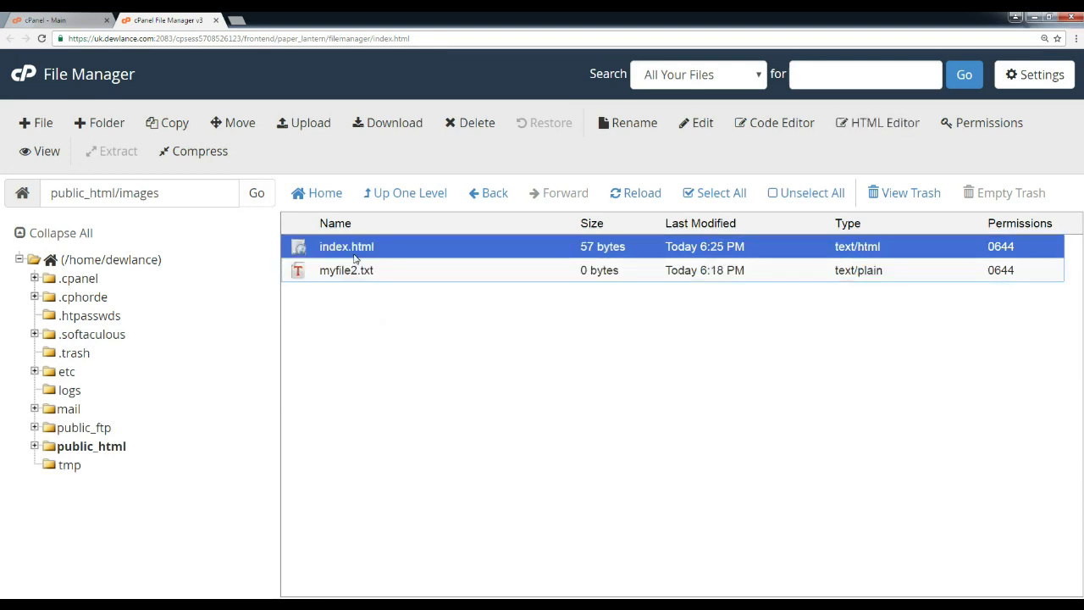
click(345, 262)
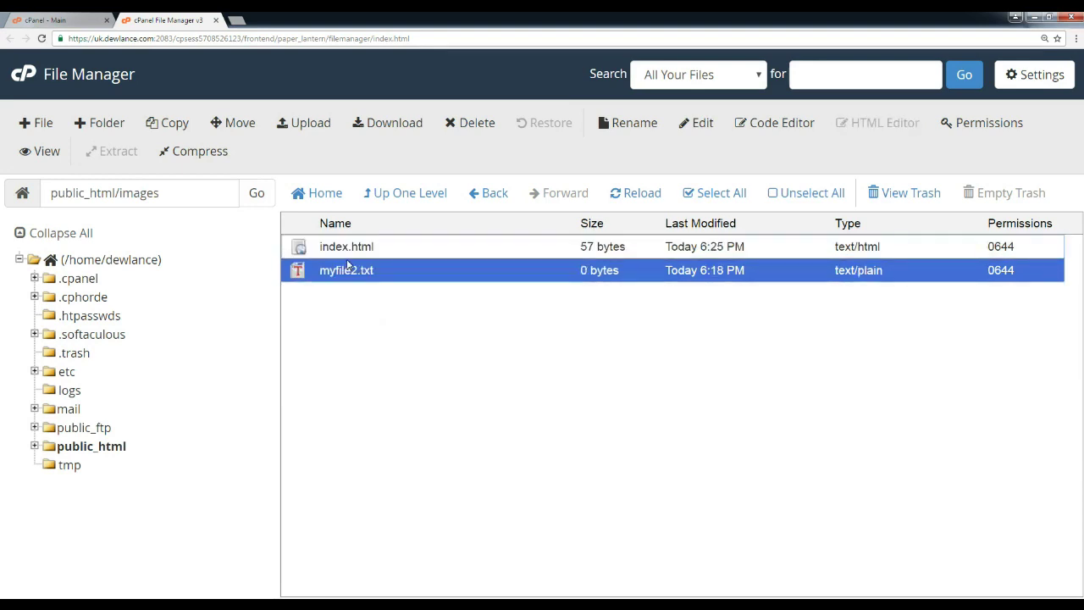
click(349, 256)
click(347, 267)
click(350, 247)
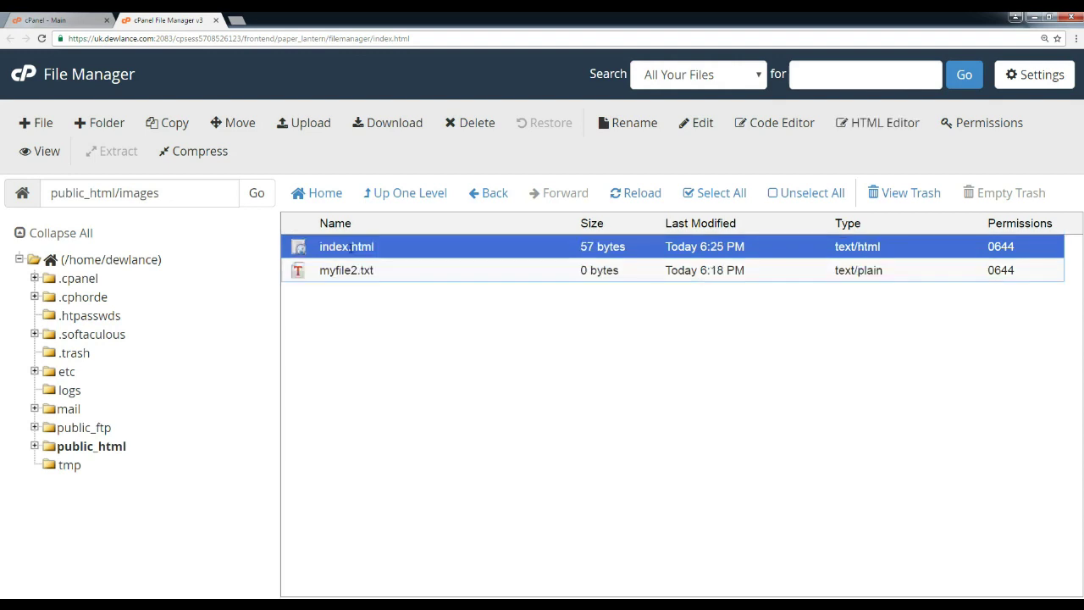
click(343, 269)
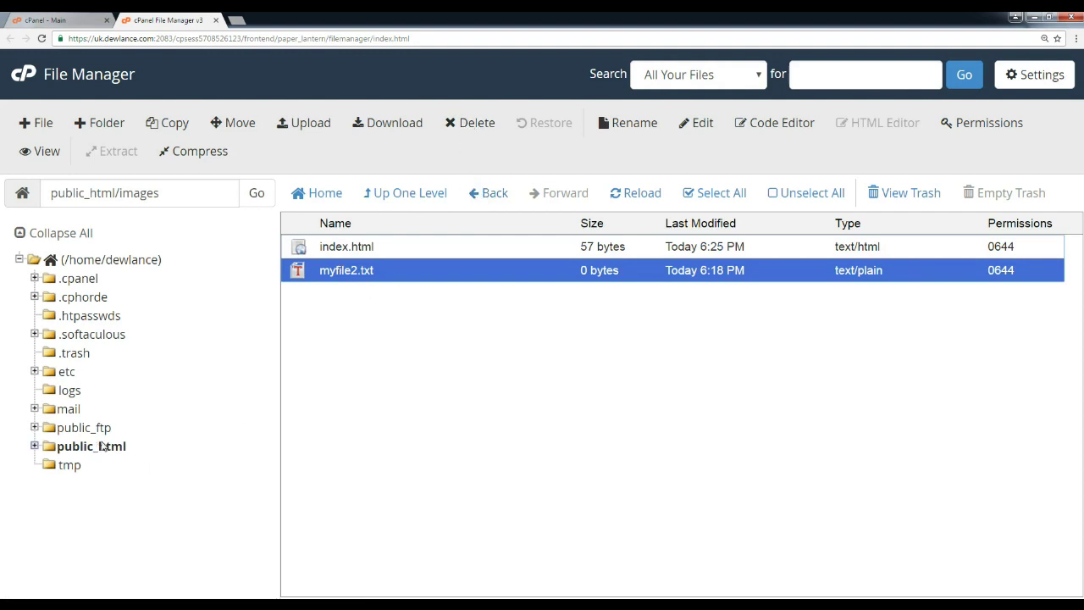
click(347, 248)
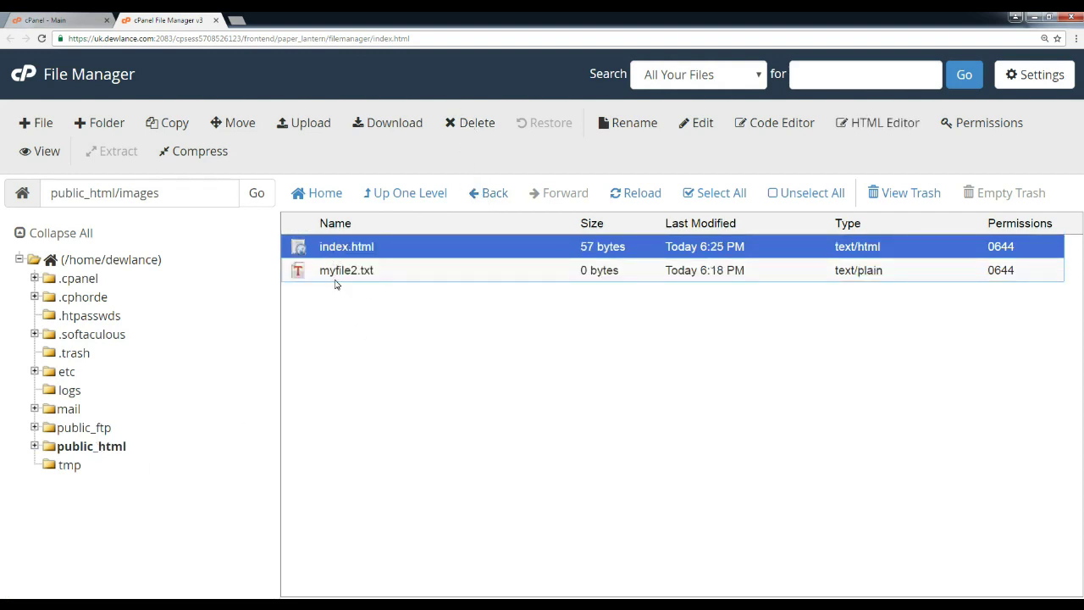
Step: Start deleting index.html and myfile2.txt from the images folder with the option to skip the trash, and cancel the deletion
click(337, 271)
click(333, 248)
ctrl+click(335, 271)
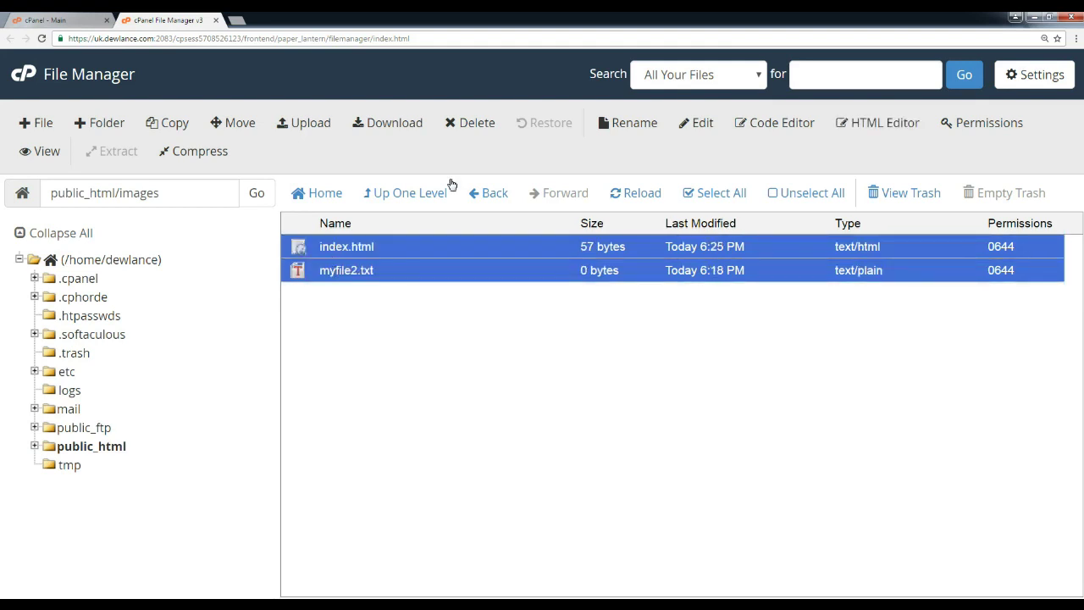
click(471, 124)
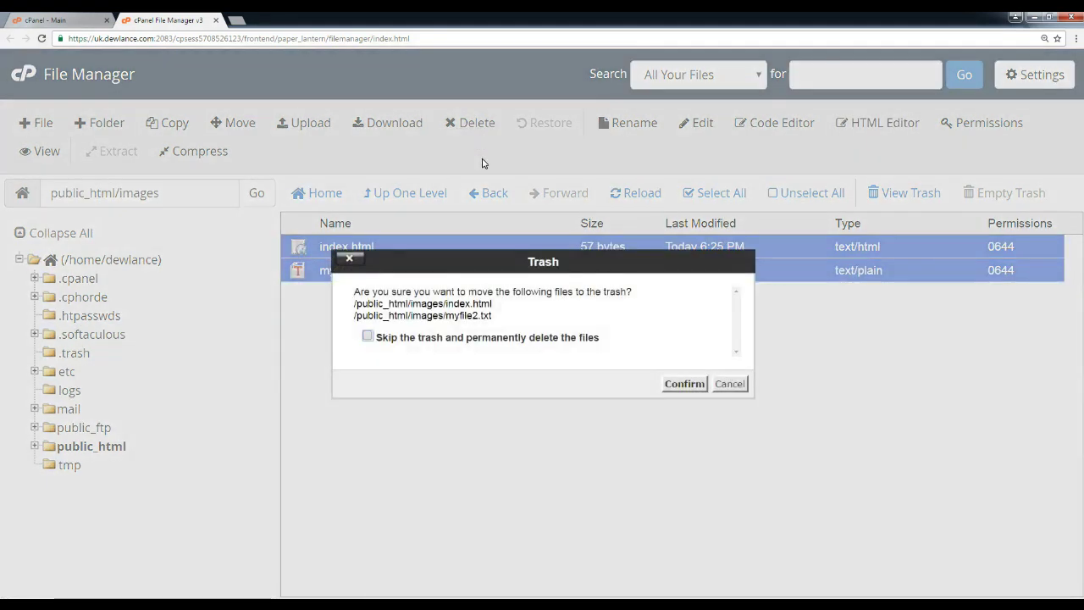
click(368, 338)
click(729, 385)
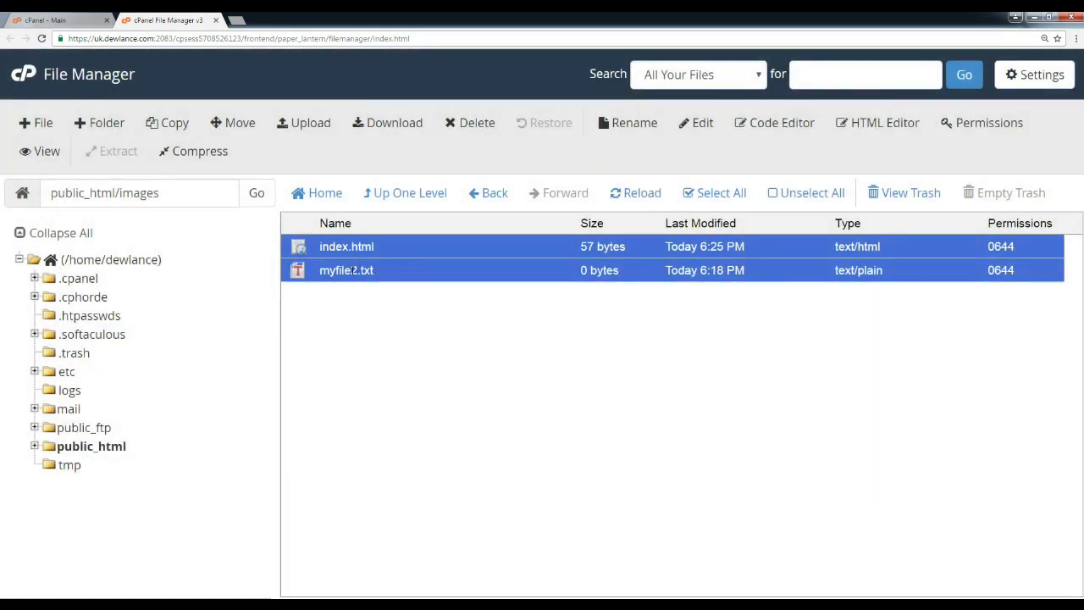
Step: Try to permanently delete index.html and myfile2.txt from the images folder, skipping the trash
right_click(348, 268)
right_click(326, 267)
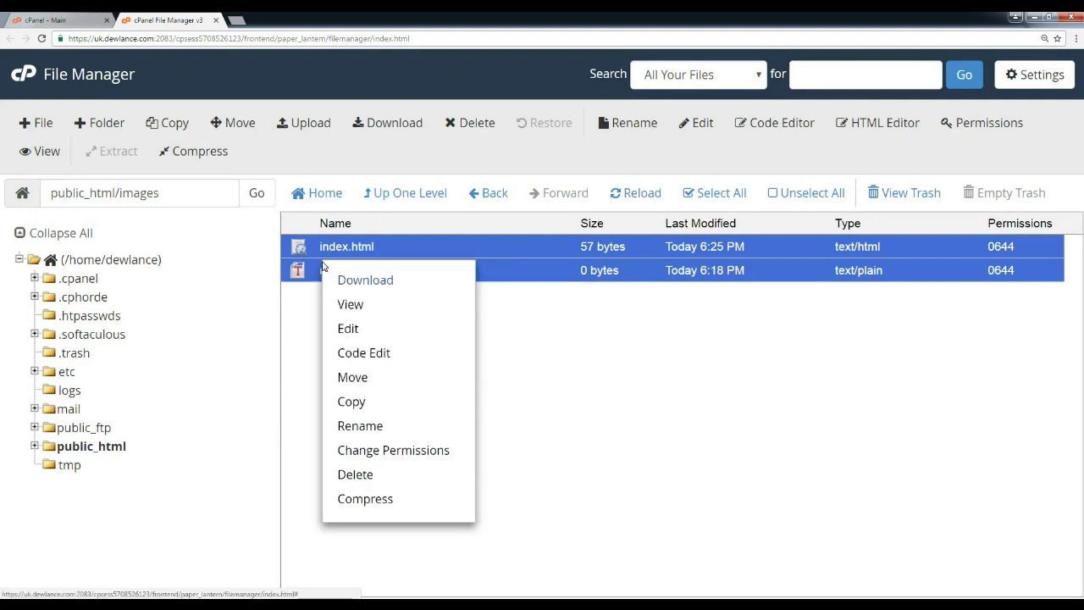
click(354, 476)
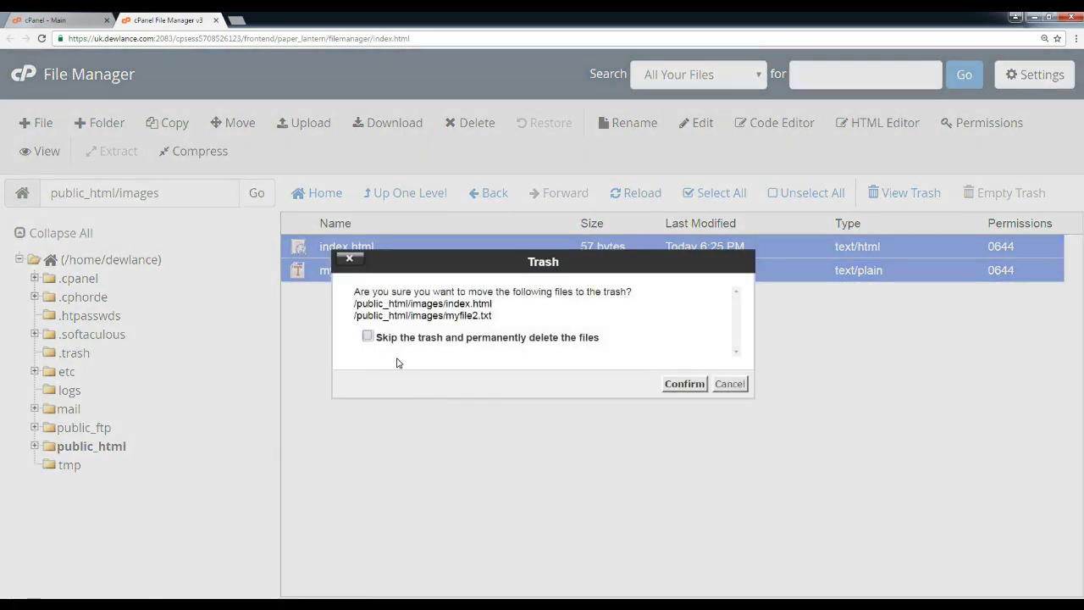
click(367, 337)
click(675, 385)
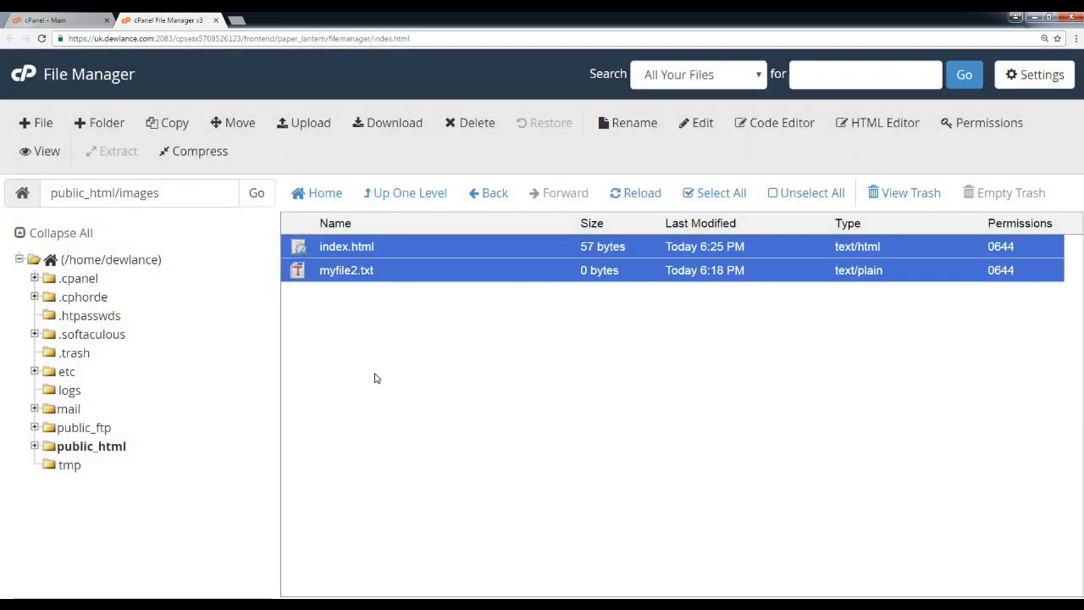
Step: Return to public_html and delete the image and images folders together, moving them to the trash
click(493, 193)
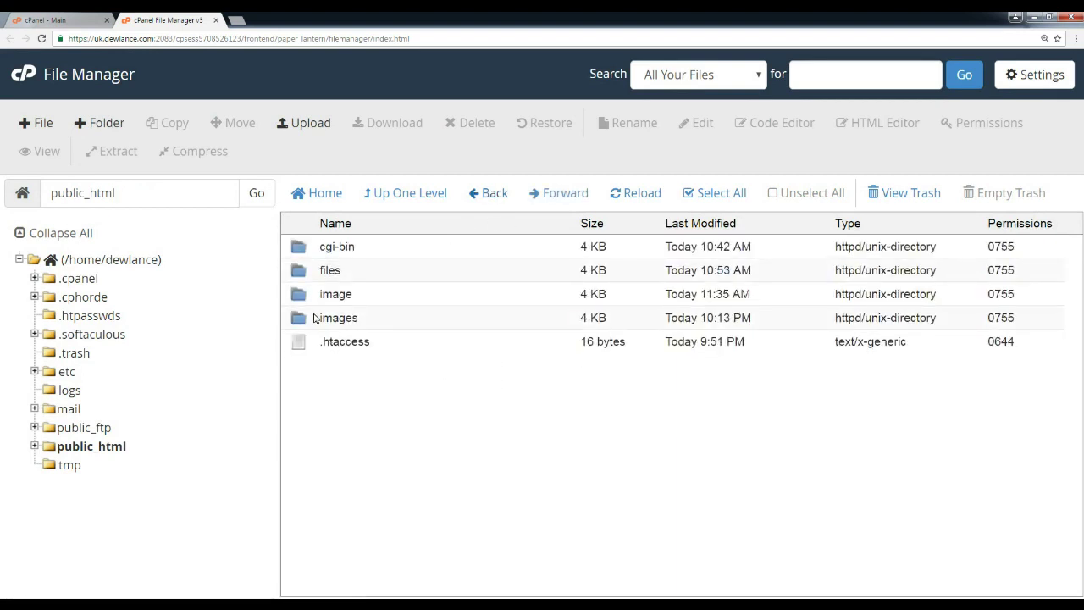
click(303, 320)
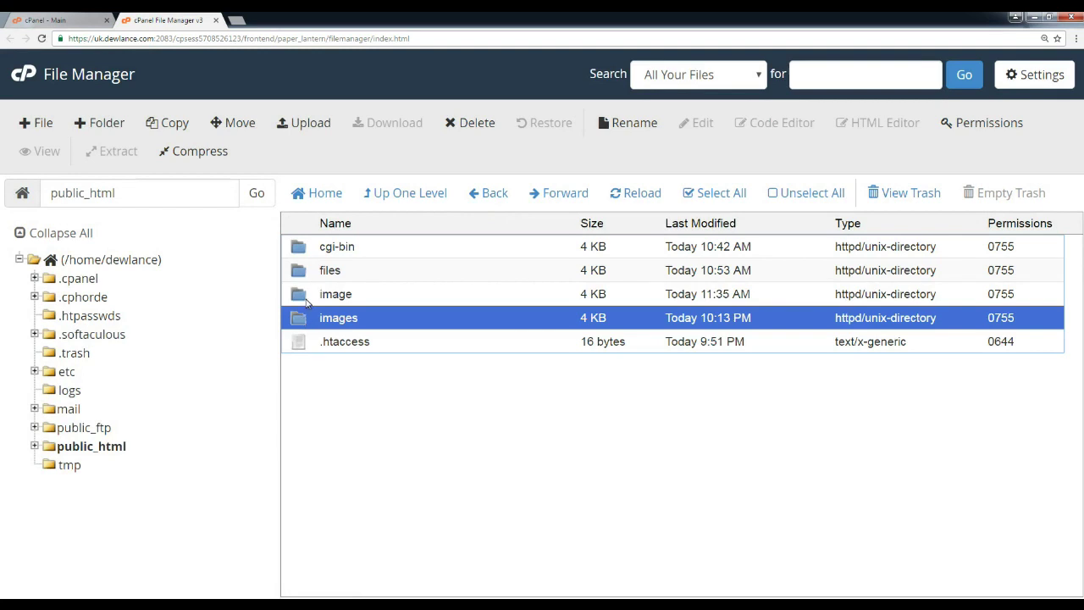
ctrl+click(308, 297)
right_click(310, 296)
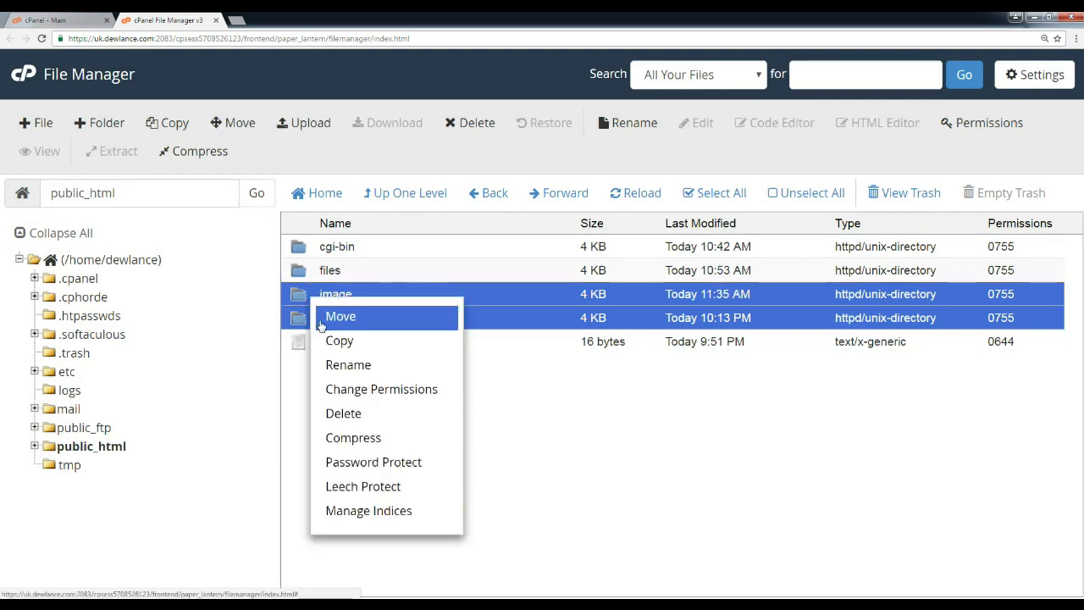
click(354, 413)
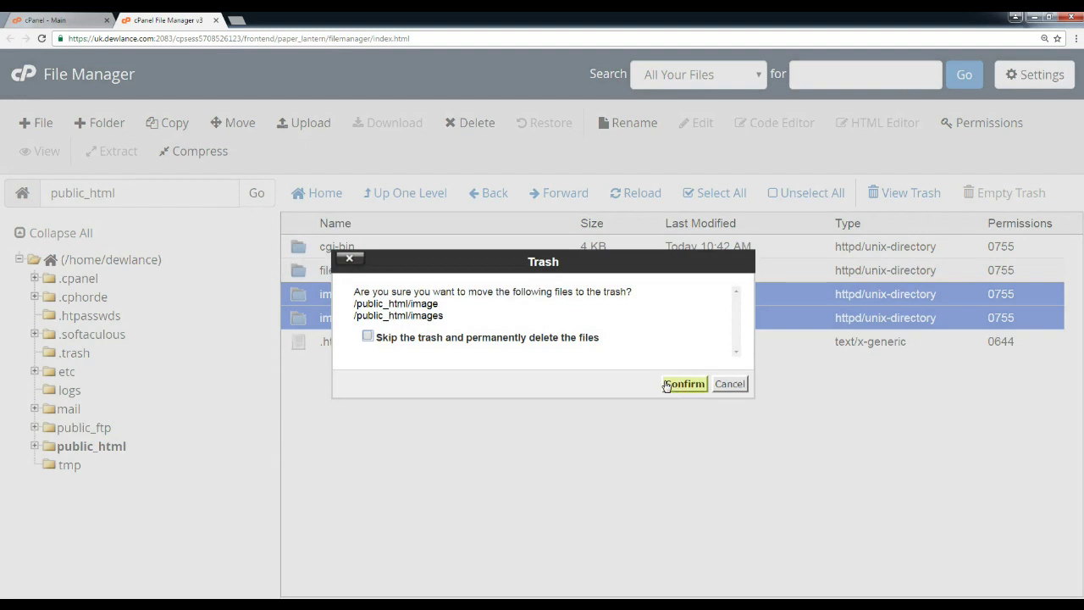
click(676, 385)
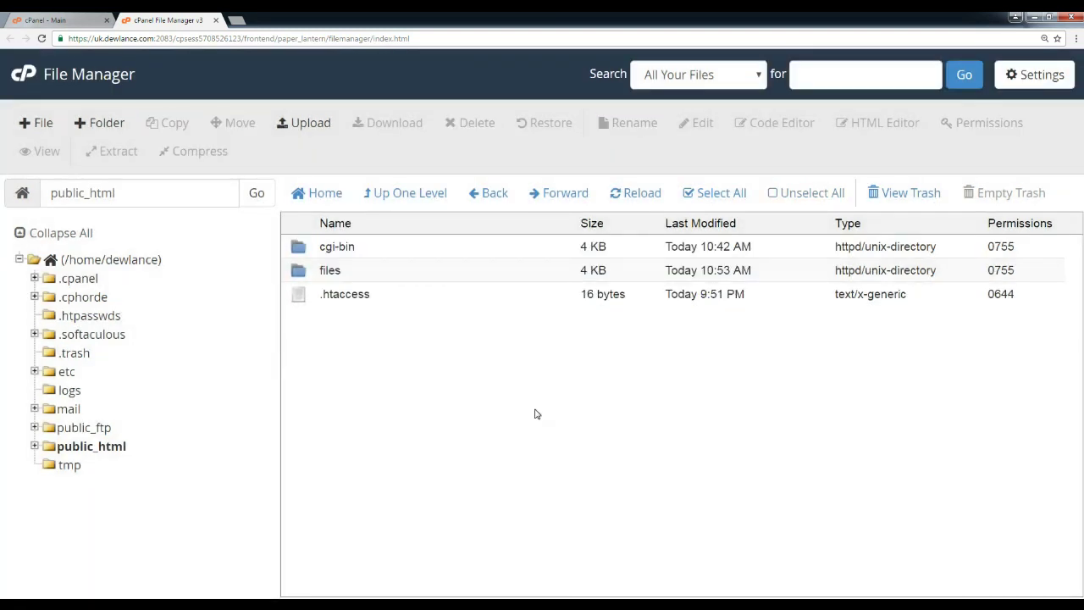